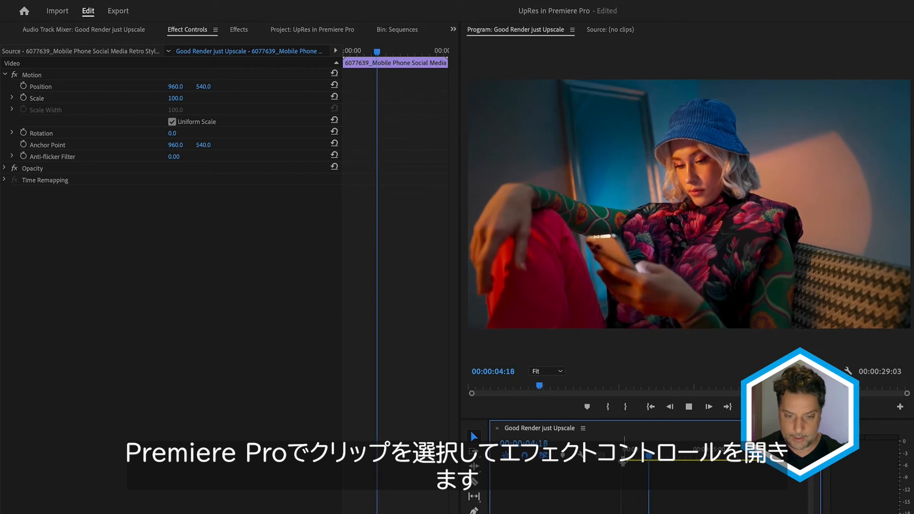
- Set the clip's Scale to 200 and raise its vertical Position to 967 in Effect Controls
{"action": "key", "text": "space"}
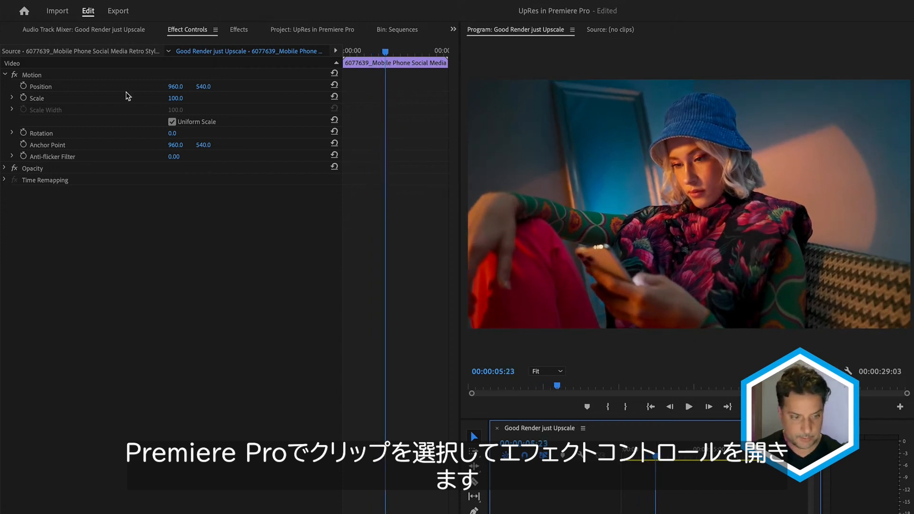
{"action": "key", "text": "shift+5"}
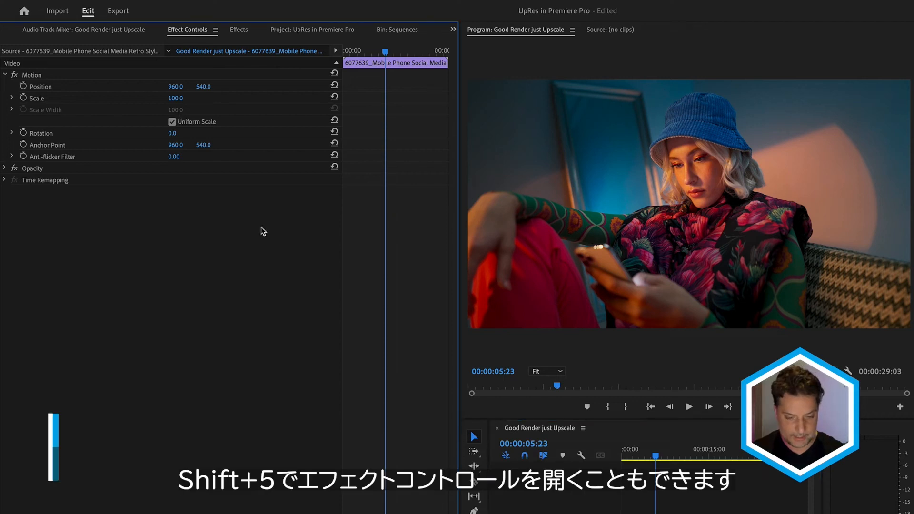
{"action": "left_click", "coordinate": [183, 97]}
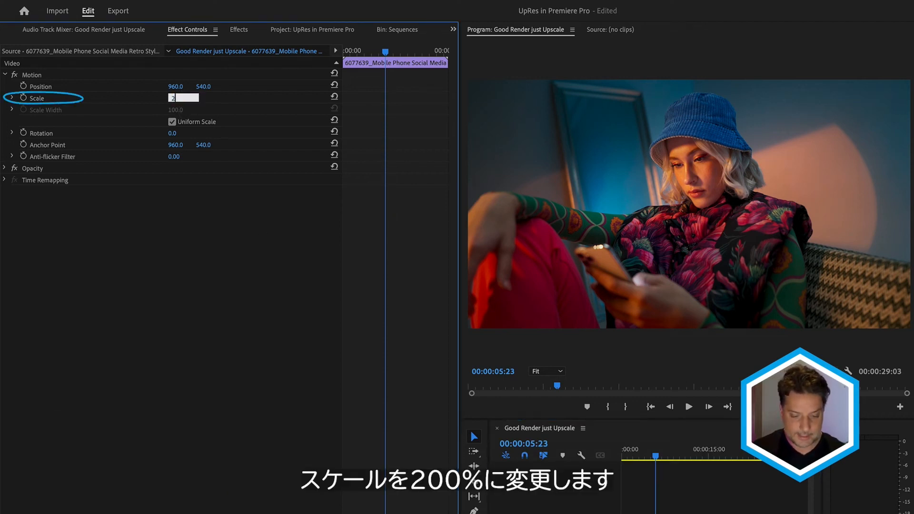
{"action": "key", "text": "Return"}
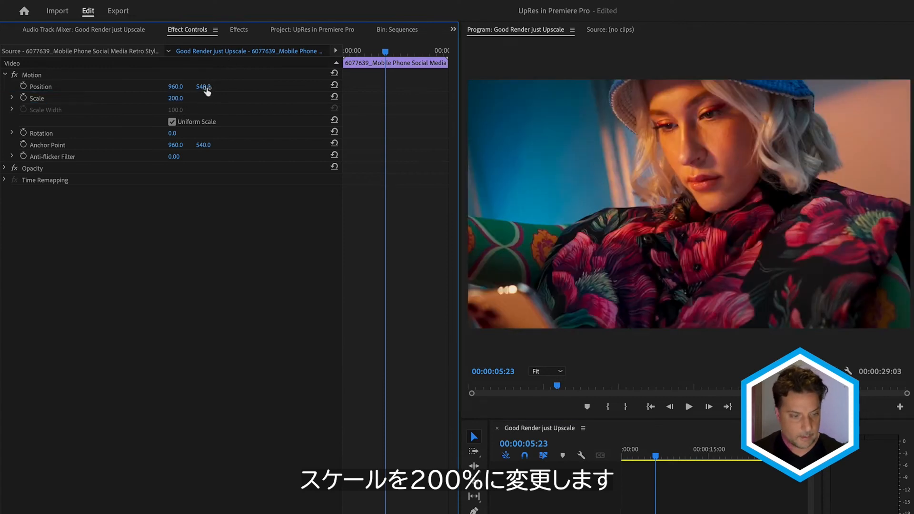
{"action": "left_click_drag", "start_coordinate": [206, 91], "coordinate": [296, 90]}
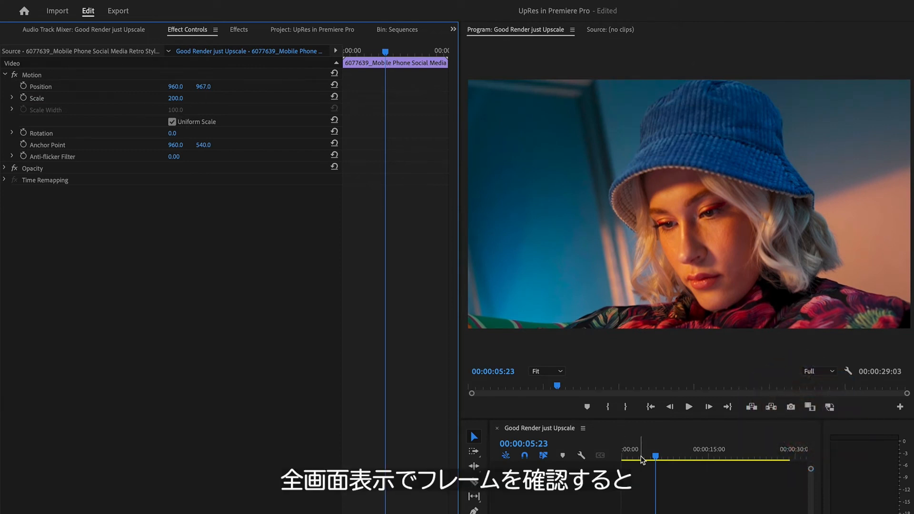
- Preview the scaled frame full screen, then undo the scale and position changes
{"action": "left_click_drag", "start_coordinate": [644, 454], "coordinate": [565, 453]}
{"action": "key", "text": "ctrl+grave"}
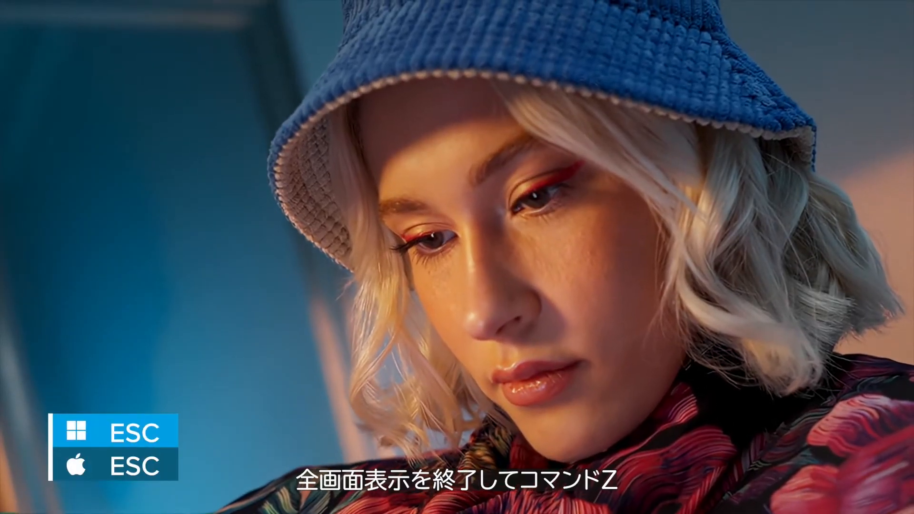
{"action": "key", "text": "Escape"}
{"action": "key", "text": "super+z"}
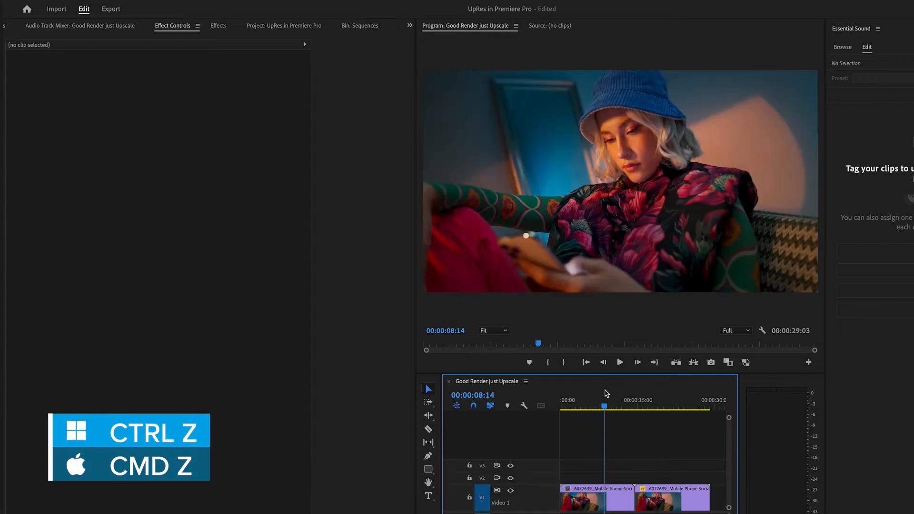
- Search the effects for upres and apply BCC+UpRes ML to the first clip in the timeline
{"action": "left_click", "coordinate": [601, 496]}
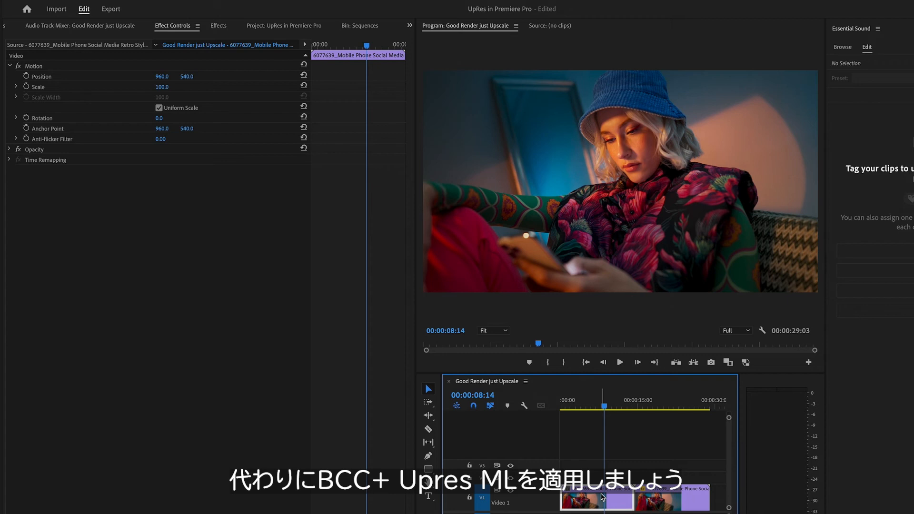
{"action": "key", "text": "shift+7"}
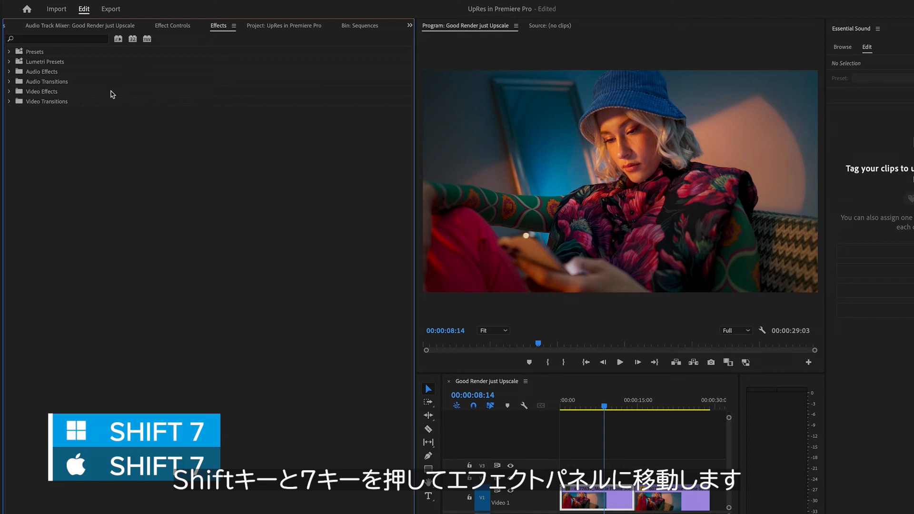
{"action": "left_click", "coordinate": [31, 38]}
{"action": "type", "text": "u"}
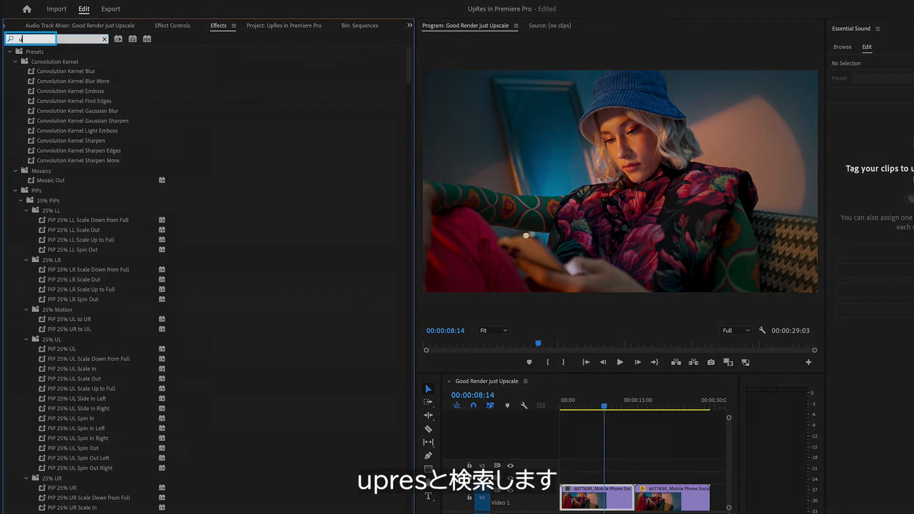
{"action": "type", "text": "pres"}
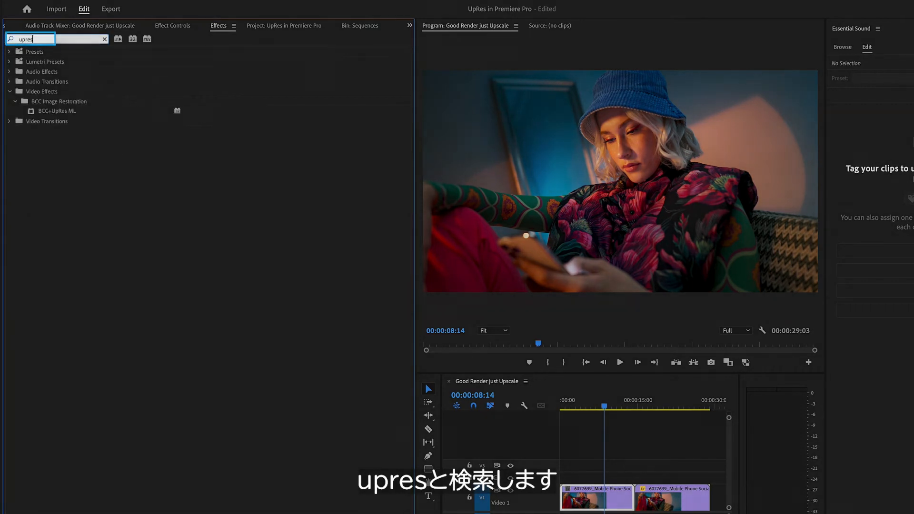
{"action": "left_click", "coordinate": [67, 112]}
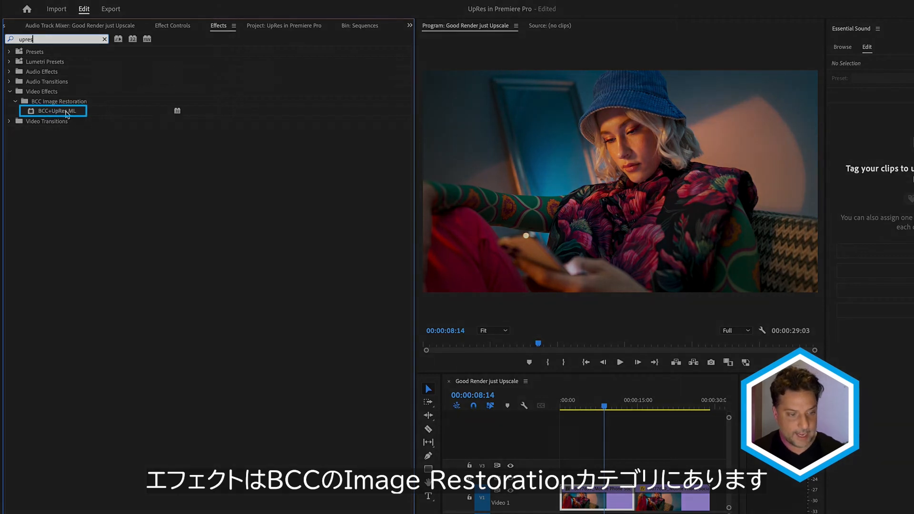
{"action": "left_click", "coordinate": [64, 113]}
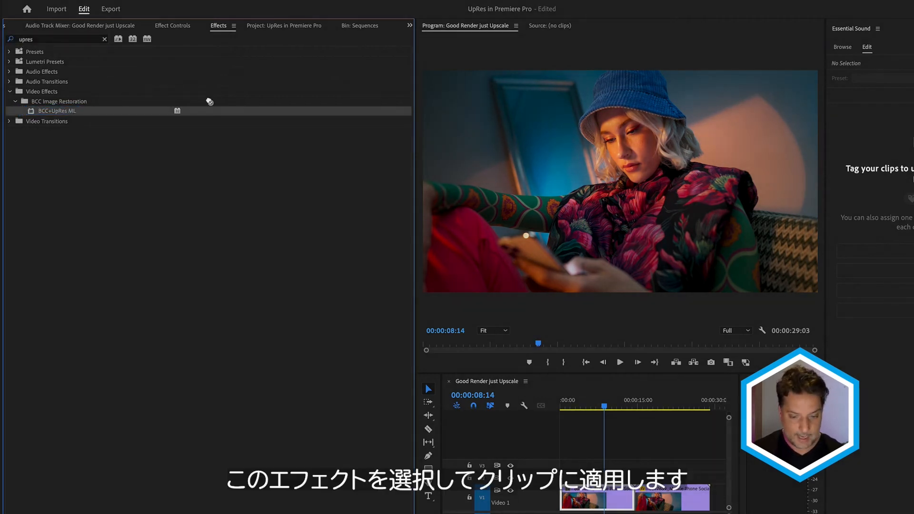
{"action": "left_click_drag", "start_coordinate": [592, 498], "coordinate": [590, 499]}
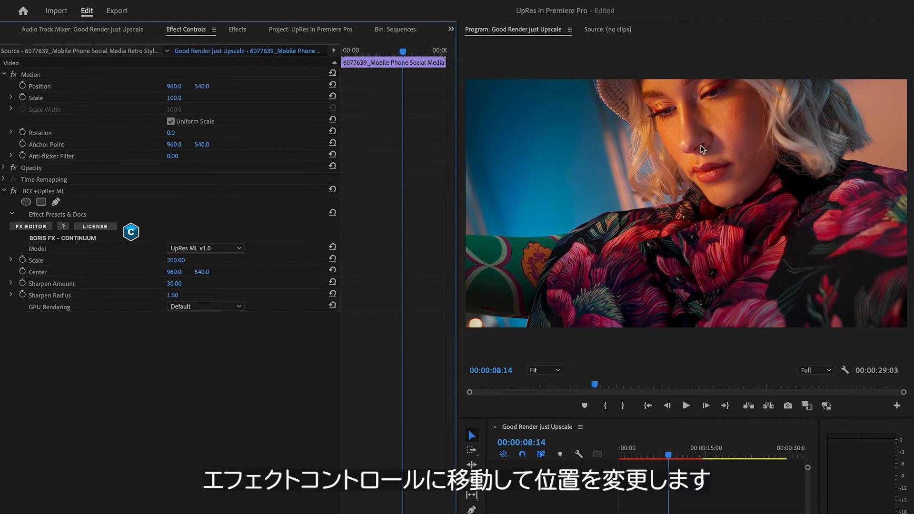
- Set the UpRes ML effect's Center Y value to 200
{"action": "left_click", "coordinate": [202, 272]}
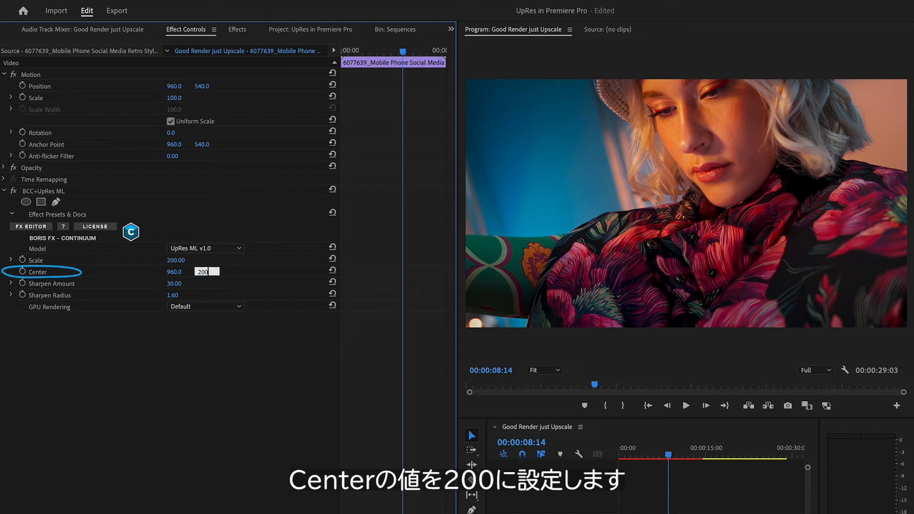
{"action": "type", "text": "200"}
{"action": "key", "text": "Return"}
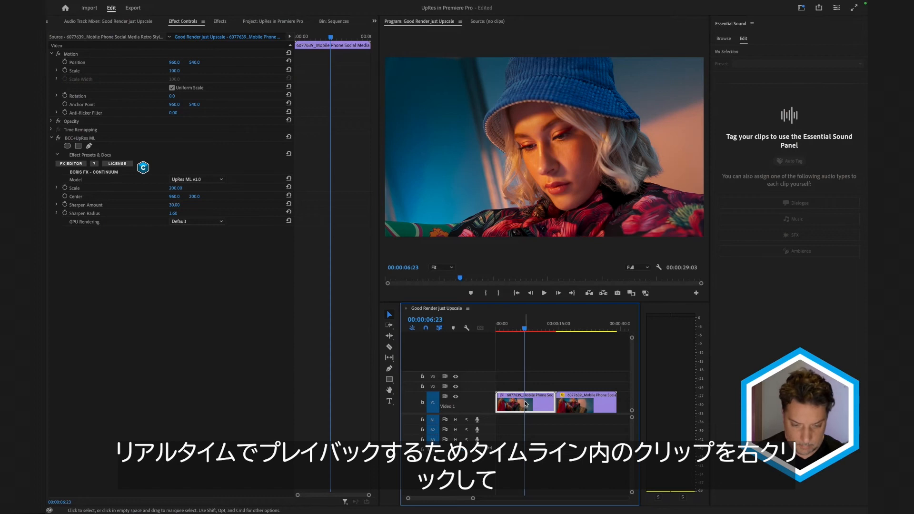
- Render and replace the clip next to the original media with video effects included
{"action": "right_click", "coordinate": [525, 407]}
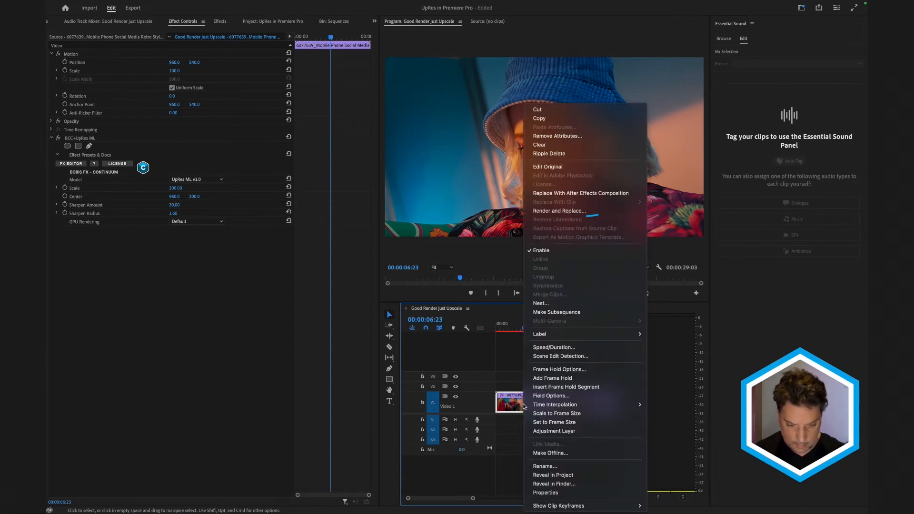
{"action": "left_click", "coordinate": [599, 216]}
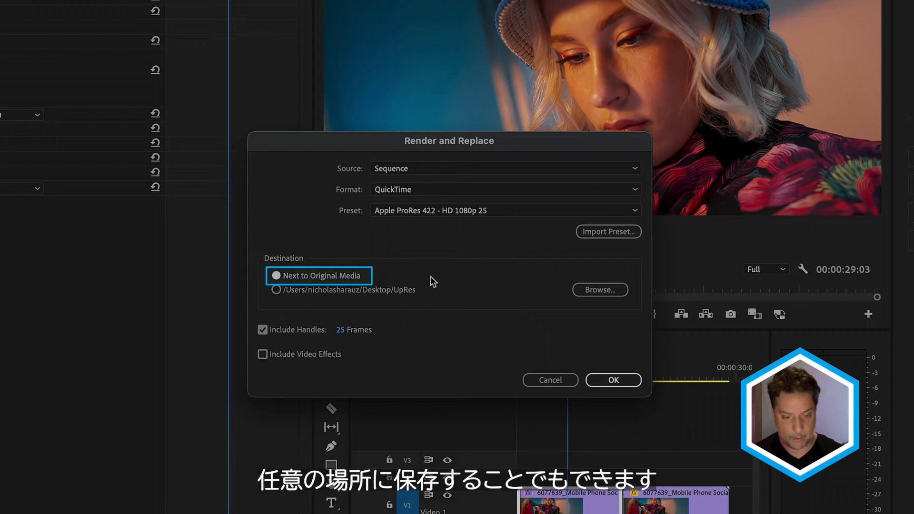
{"action": "left_click", "coordinate": [262, 354]}
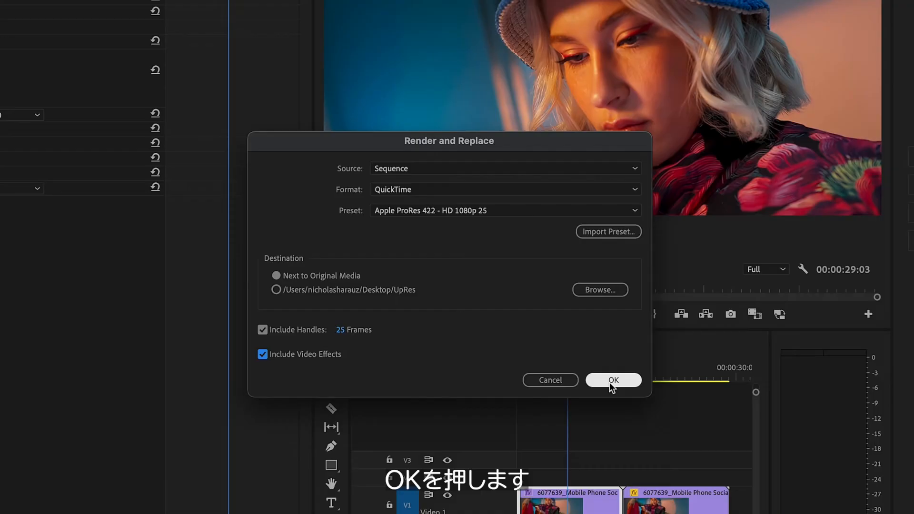
{"action": "left_click", "coordinate": [614, 380]}
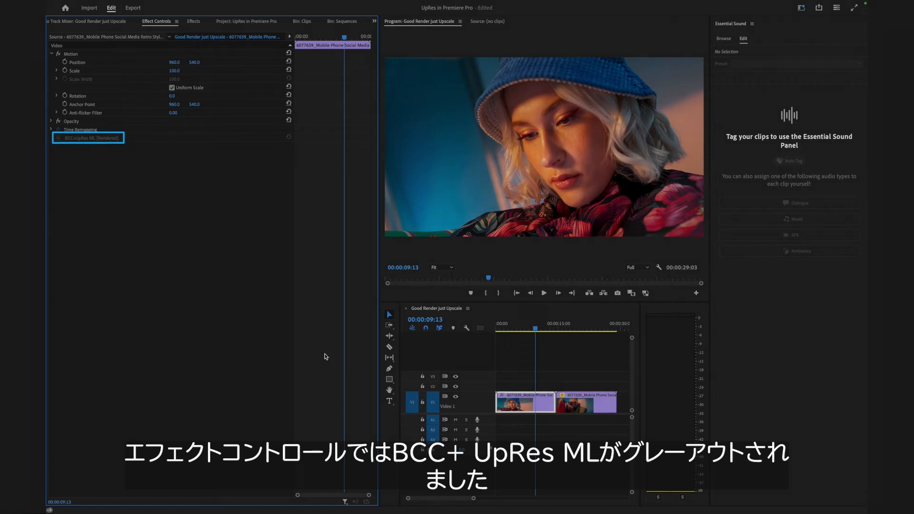
- Play the rendered clip full screen to review the upscaled result
{"action": "left_click", "coordinate": [526, 406]}
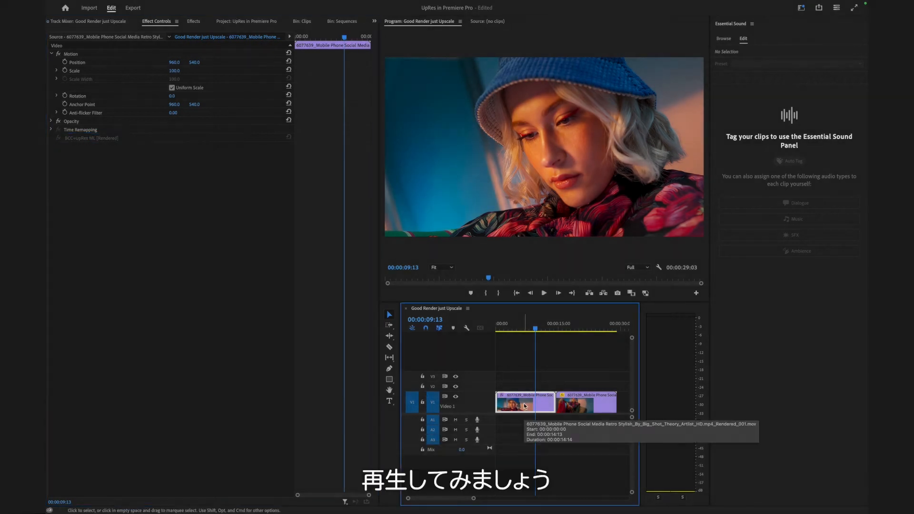
{"action": "key", "text": "ctrl+grave"}
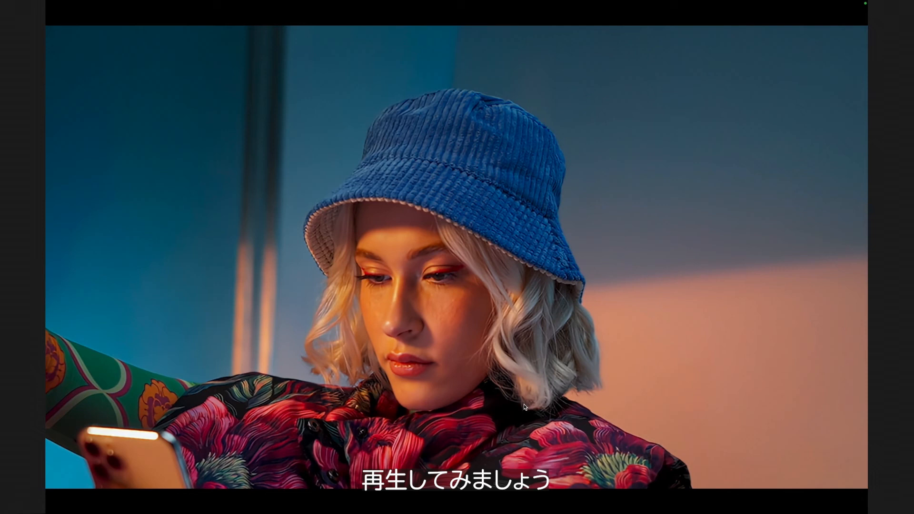
{"action": "key", "text": "space"}
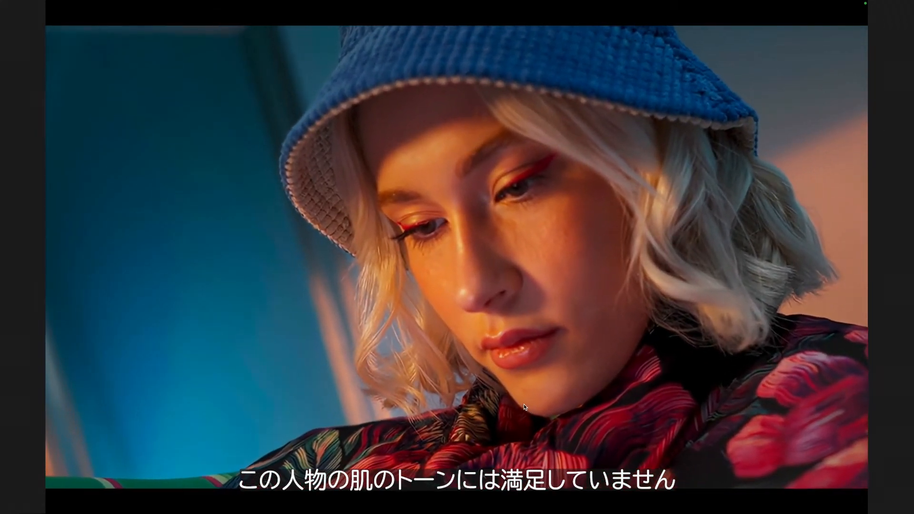
{"action": "key", "text": "ctrl+grave"}
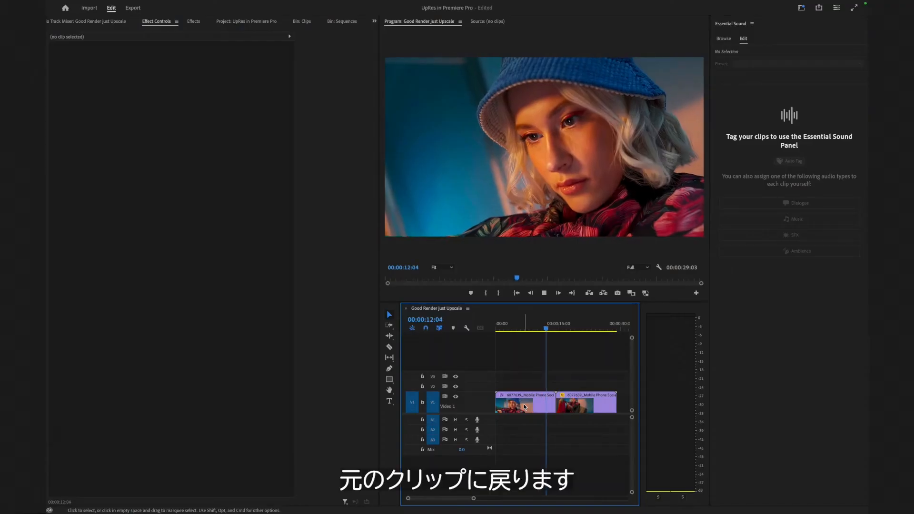
- Restore the rendered clip to its unrendered version
{"action": "left_click", "coordinate": [529, 403]}
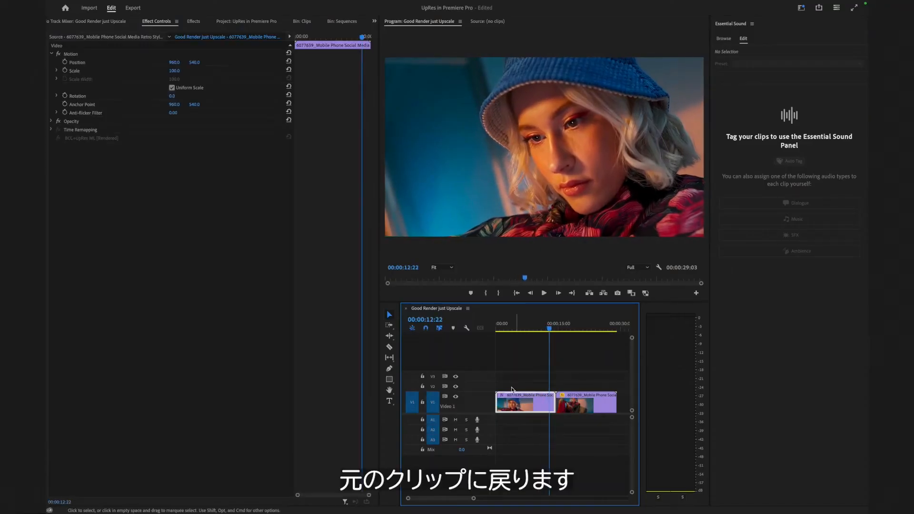
{"action": "right_click", "coordinate": [519, 403]}
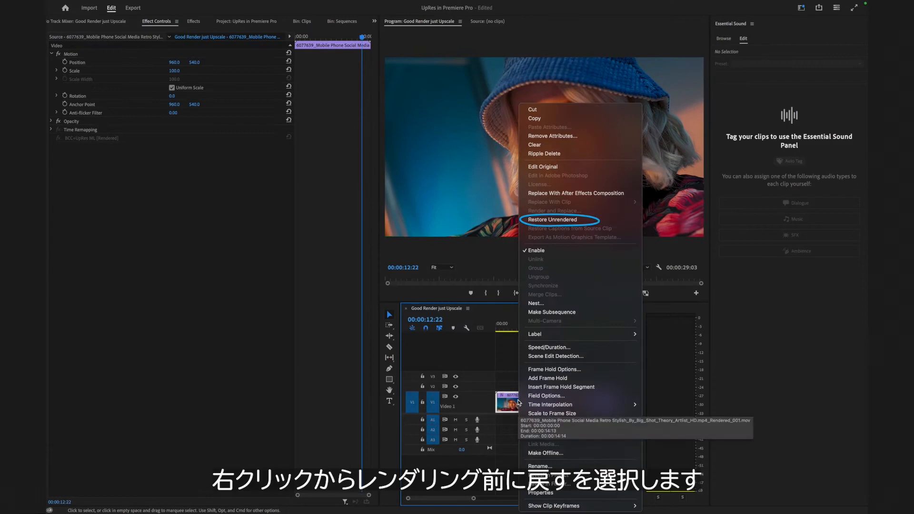
{"action": "left_click", "coordinate": [556, 220]}
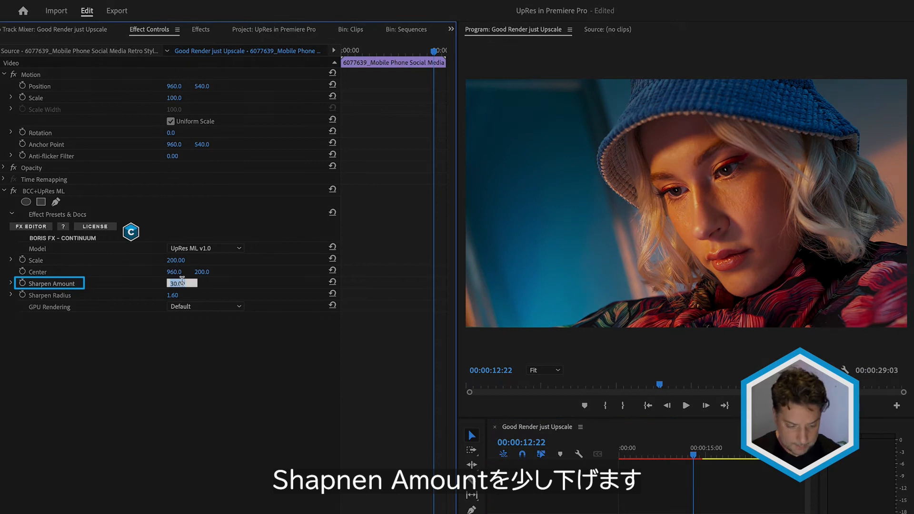
- Lower the UpRes ML Sharpen Amount to 20 and Sharpen Radius to 1
{"action": "type", "text": "0"}
{"action": "left_click", "coordinate": [182, 294]}
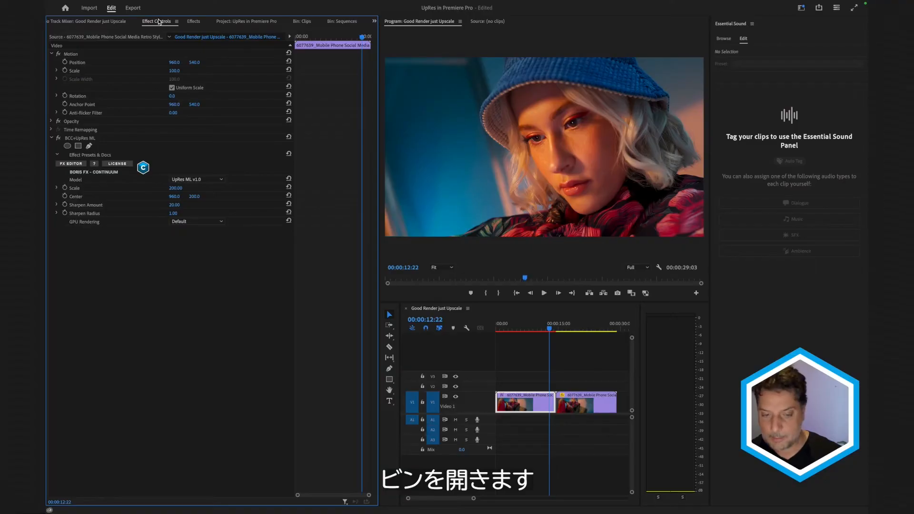
- Create a new sequence from the Surfing Arctic Icebergs clip in the Clips bin
{"action": "left_click", "coordinate": [305, 23]}
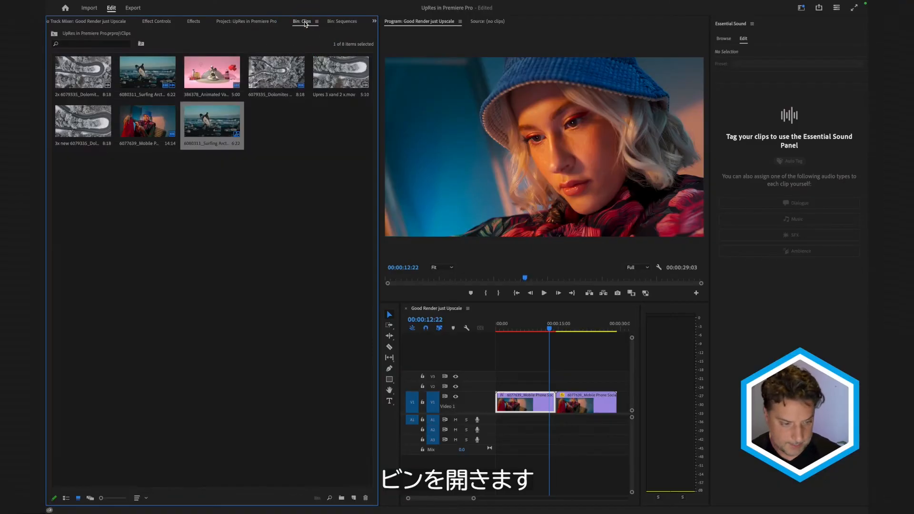
{"action": "left_click", "coordinate": [143, 76]}
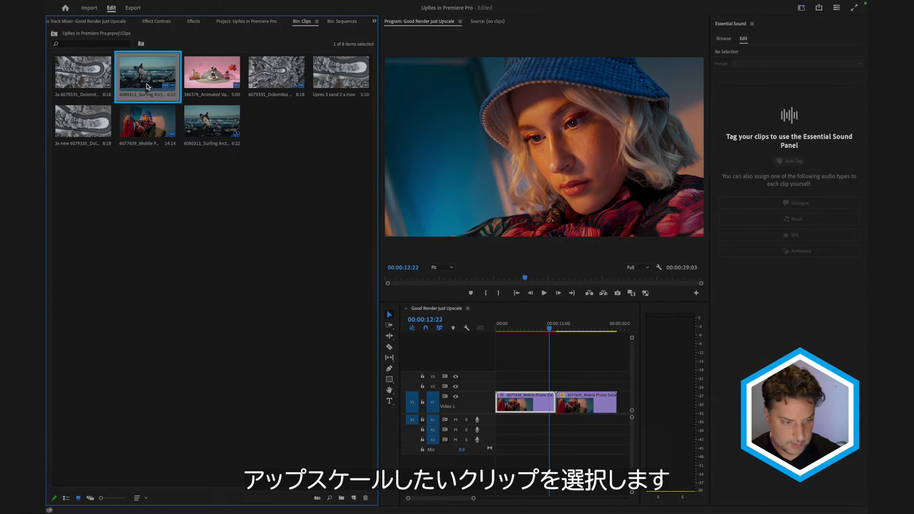
{"action": "left_click_drag", "start_coordinate": [141, 75], "coordinate": [268, 290]}
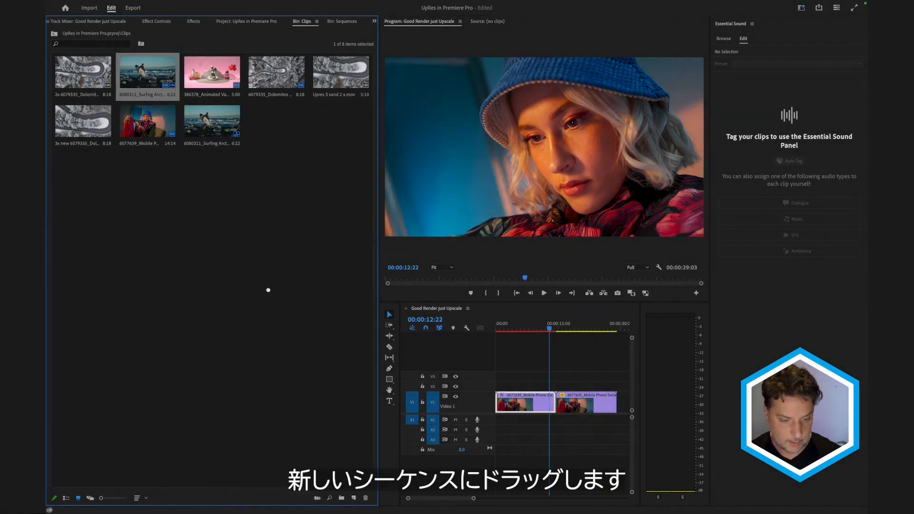
{"action": "left_click_drag", "start_coordinate": [357, 505], "coordinate": [354, 499]}
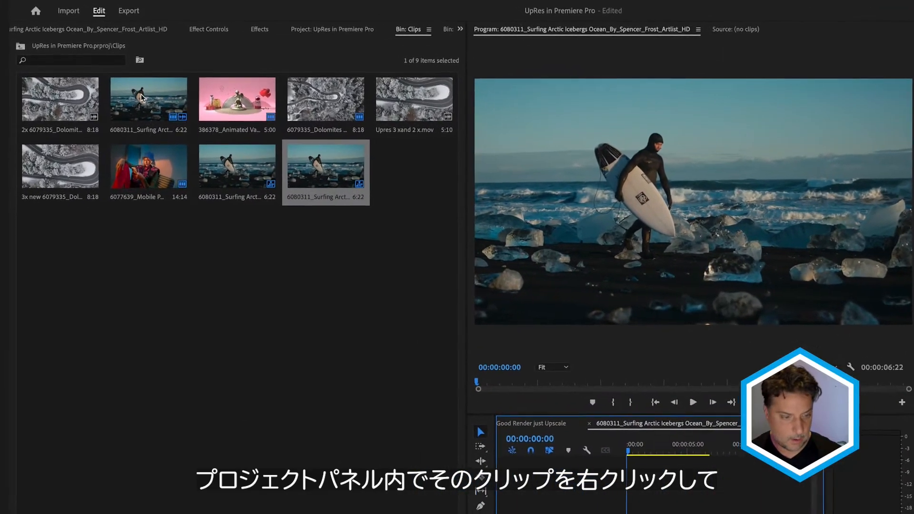
- Inspect the surfing clip's properties for its image size and frame rate
{"action": "right_click", "coordinate": [141, 97]}
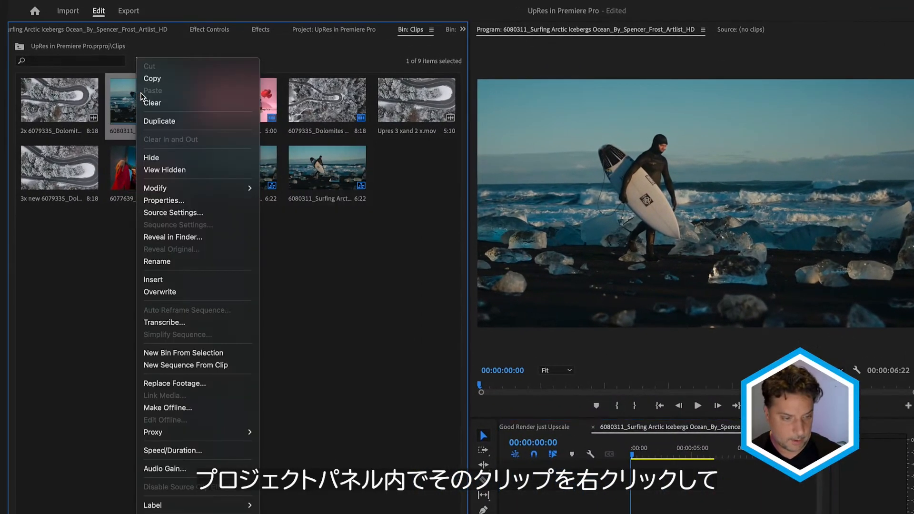
{"action": "left_click", "coordinate": [179, 201]}
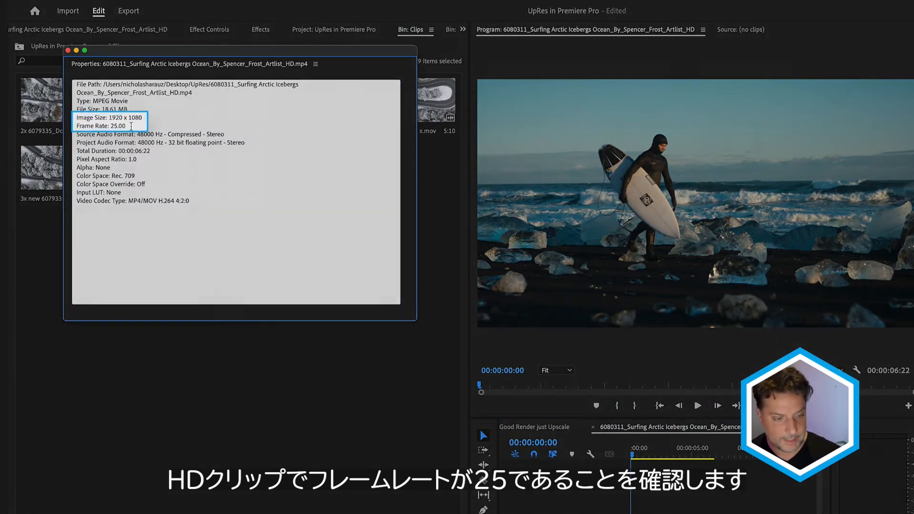
{"action": "left_click", "coordinate": [68, 50]}
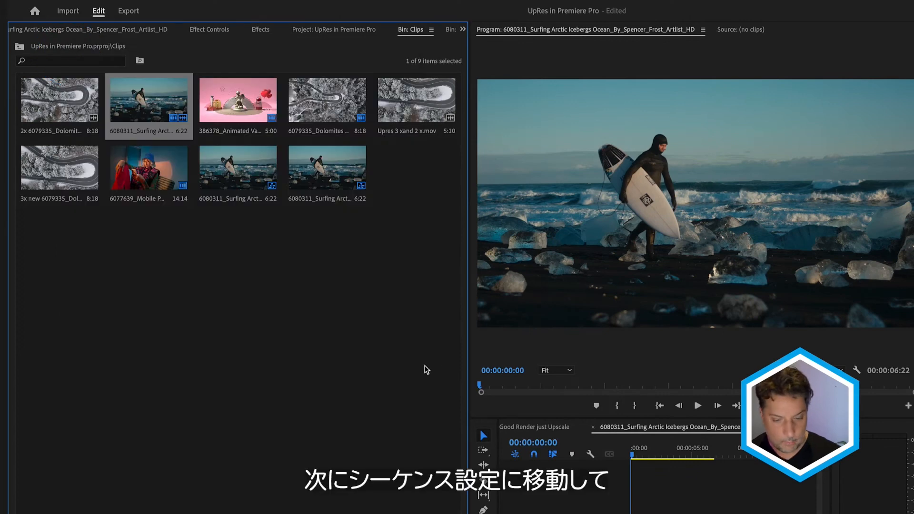
- Change the surfing sequence's frame size to 3840 by 2160 by doubling both width and height, accepting the preview deletion
{"action": "left_click", "coordinate": [680, 449]}
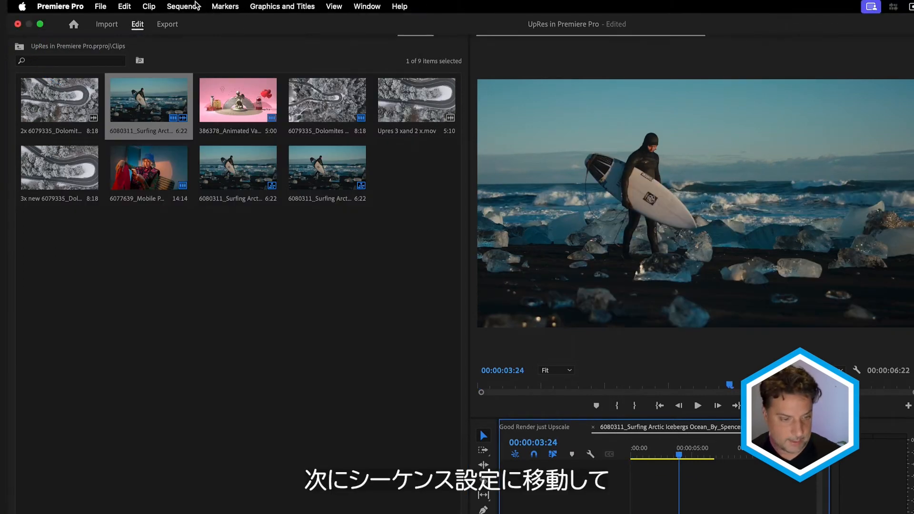
{"action": "left_click", "coordinate": [186, 6]}
{"action": "left_click", "coordinate": [195, 23]}
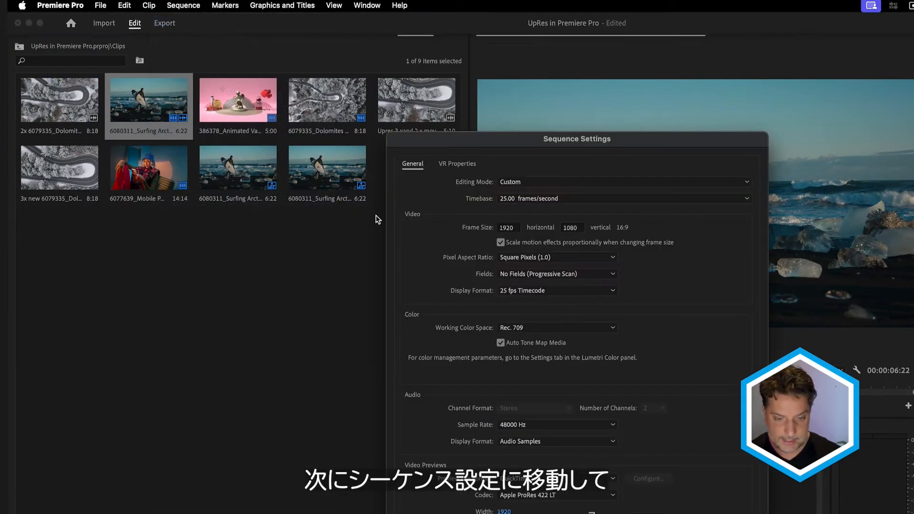
{"action": "left_click", "coordinate": [510, 228]}
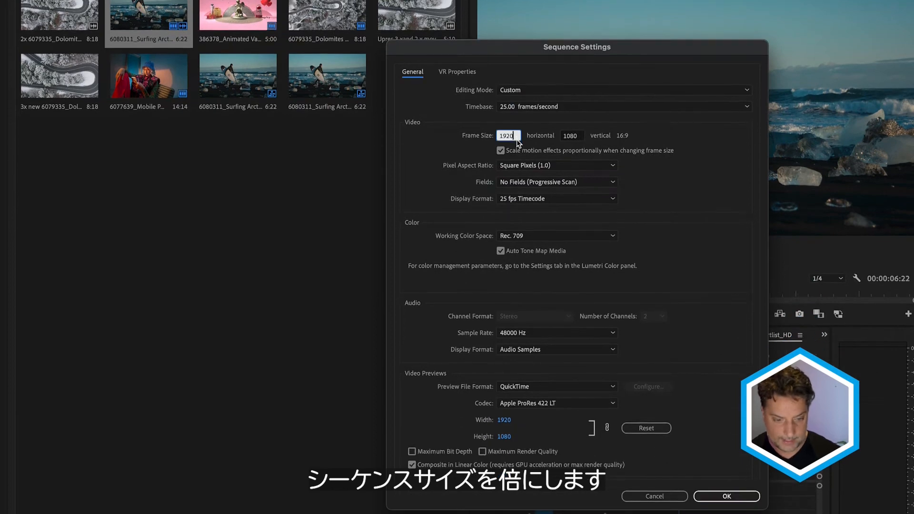
{"action": "type", "text": "*"}
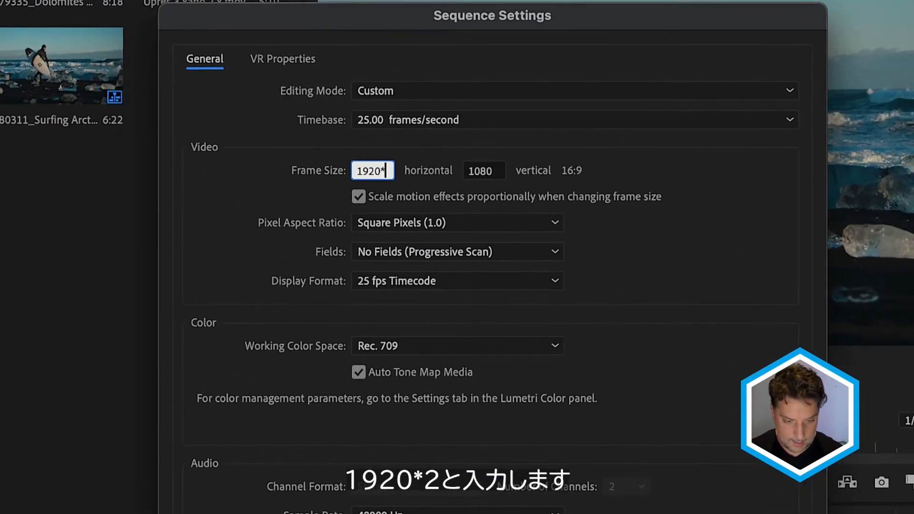
{"action": "left_click", "coordinate": [493, 175]}
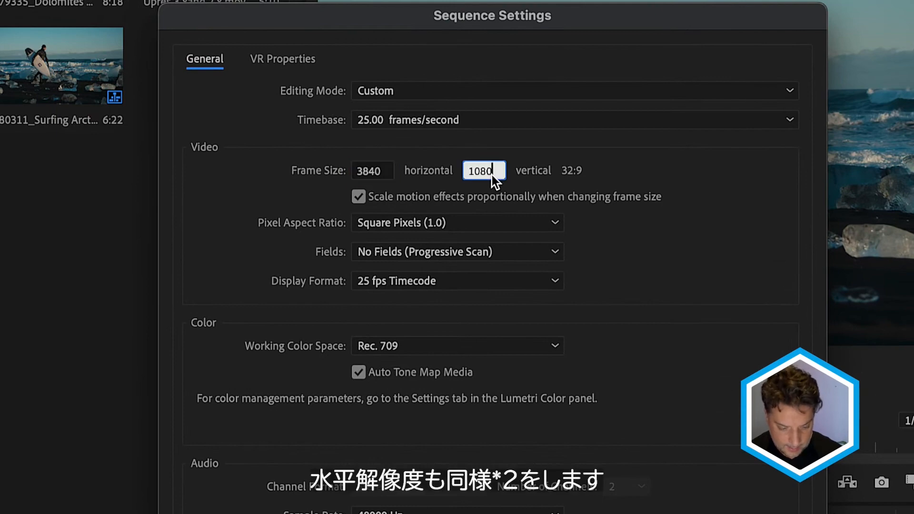
{"action": "type", "text": "*2"}
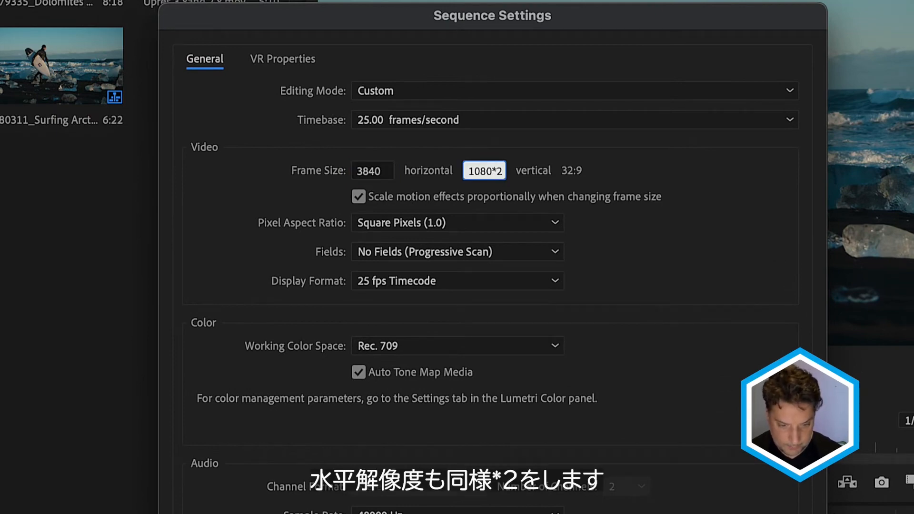
{"action": "left_click", "coordinate": [615, 171]}
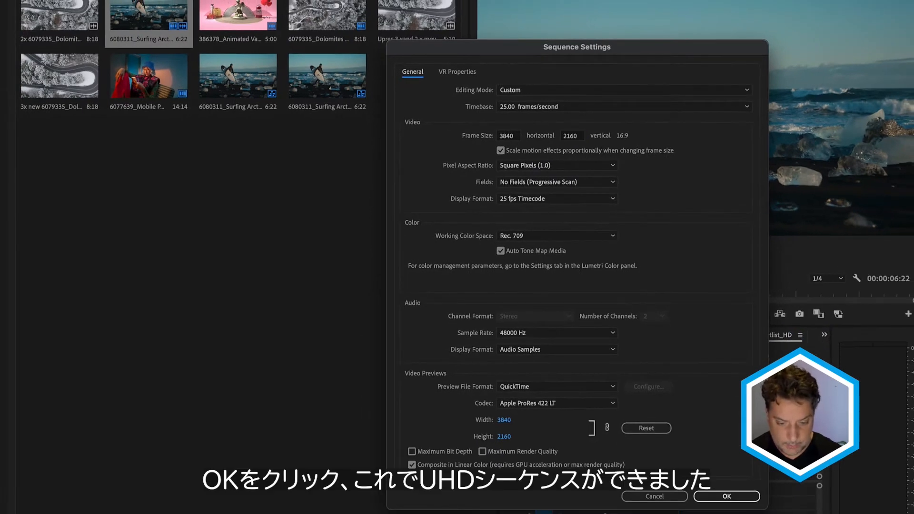
{"action": "left_click", "coordinate": [727, 496]}
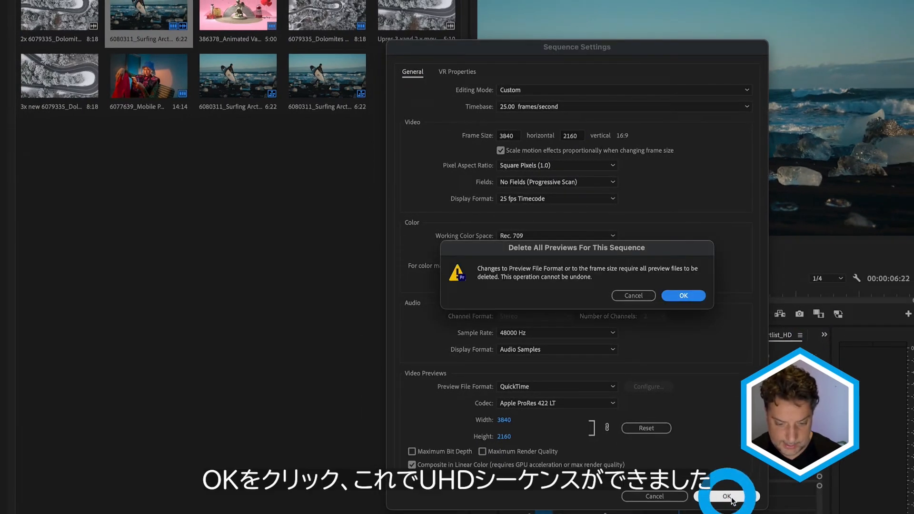
{"action": "left_click", "coordinate": [684, 297]}
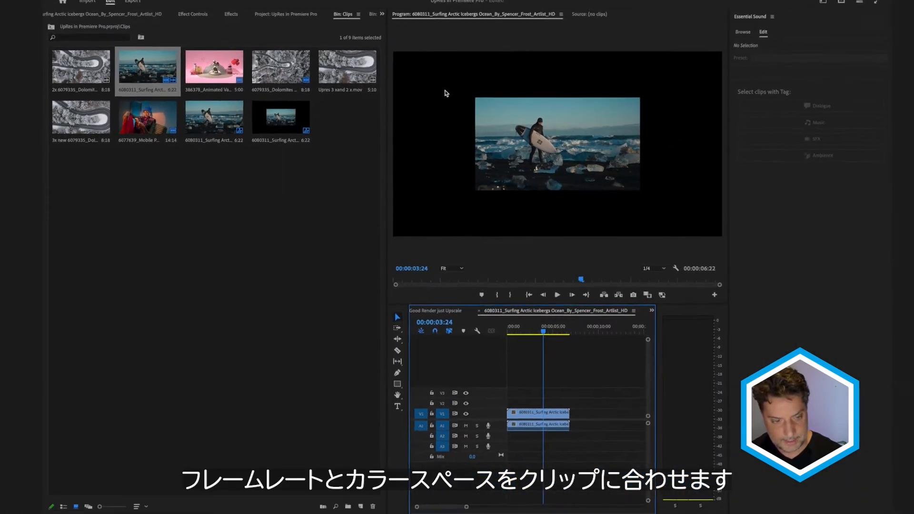
- Apply the BCC+UpRes ML effect from the Effects panel to the surfing clip in the new sequence
{"action": "left_click", "coordinate": [229, 21]}
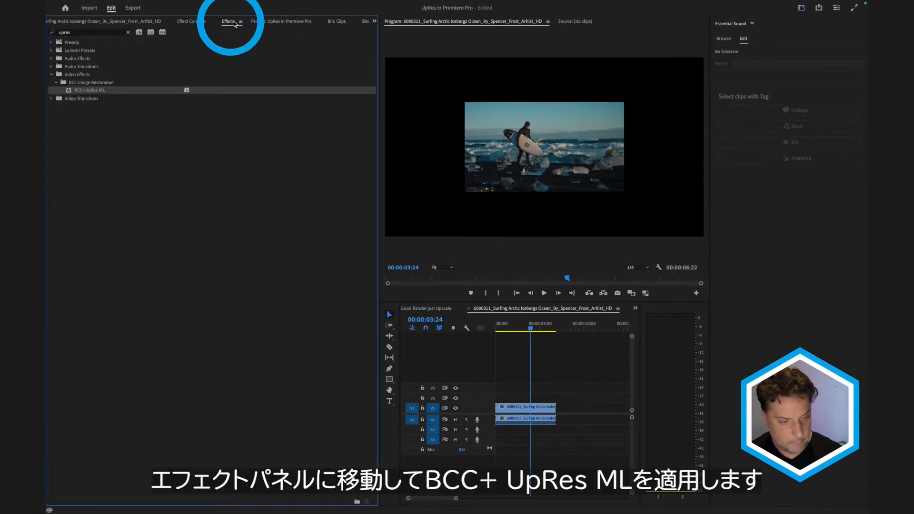
{"action": "left_click_drag", "start_coordinate": [69, 88], "coordinate": [525, 408]}
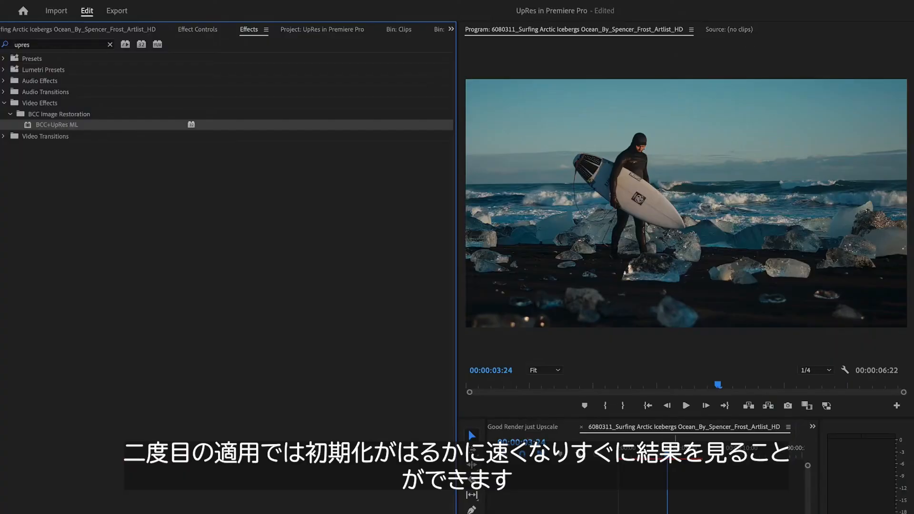
{"action": "left_click", "coordinate": [779, 439]}
- Lower the Program Monitor playback resolution to 1/8 for faster previews
{"action": "left_click", "coordinate": [816, 371]}
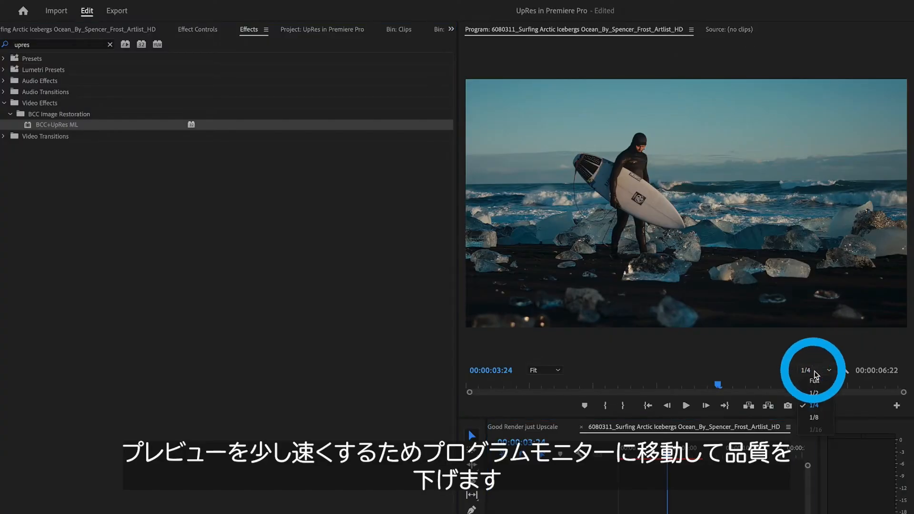
{"action": "left_click", "coordinate": [815, 417]}
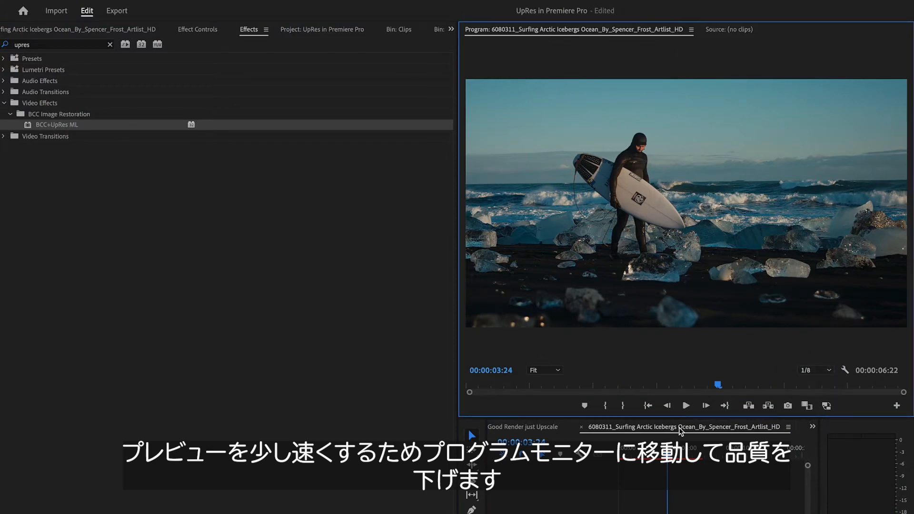
{"action": "left_click", "coordinate": [632, 449]}
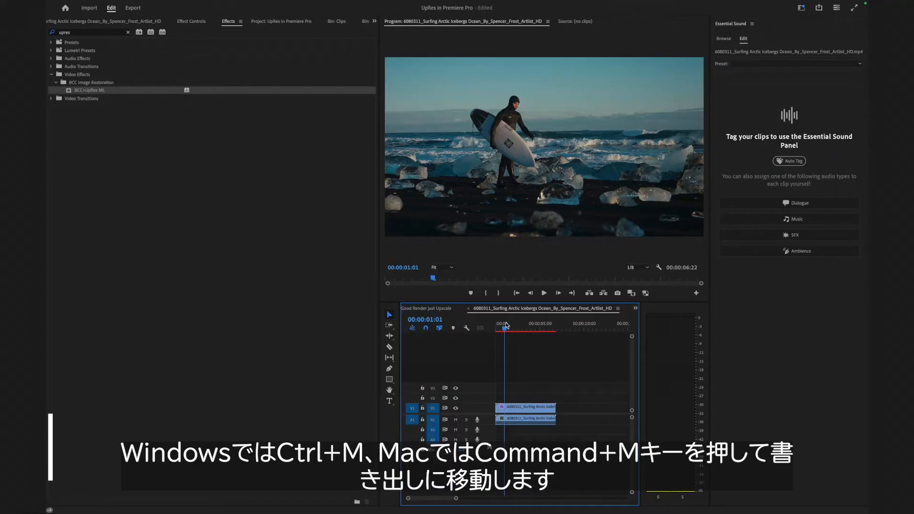
- Export the sequence as an Apple ProRes 422 QuickTime file at 3840x2160
{"action": "key", "text": "super+m"}
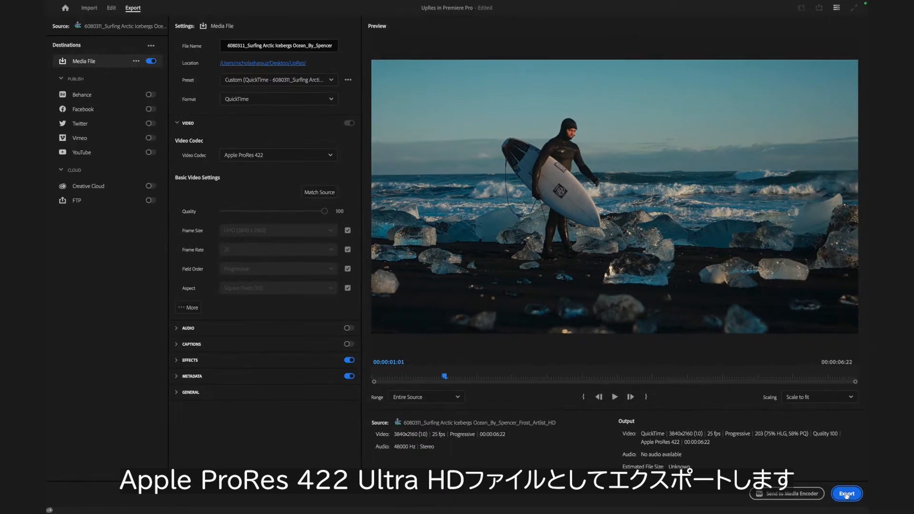
{"action": "left_click", "coordinate": [847, 495]}
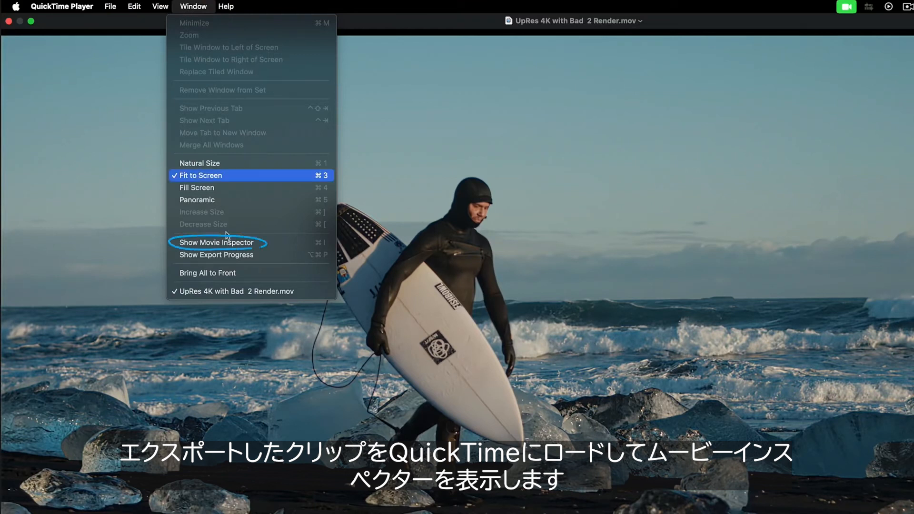
- Switch to QuickTime Player and open the Movie Inspector for the exported clip to check its resolution and frame rate
{"action": "left_click", "coordinate": [234, 244]}
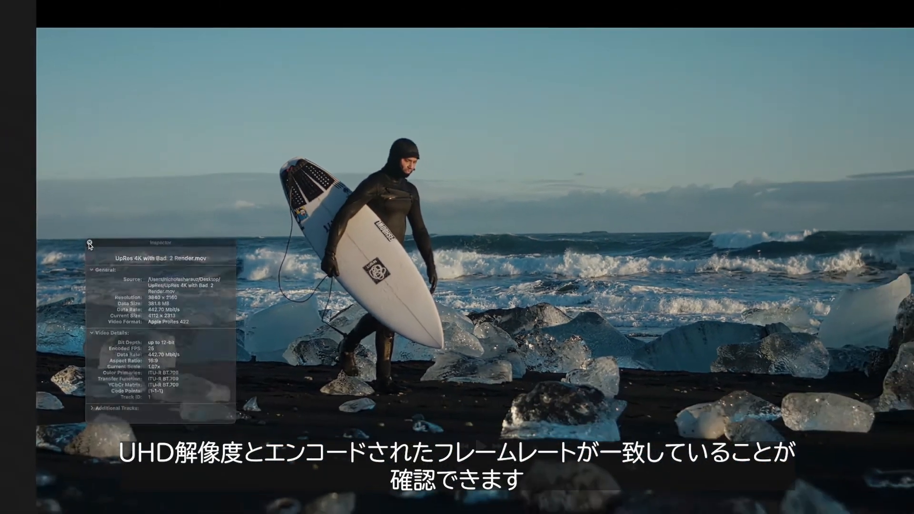
{"action": "left_click", "coordinate": [90, 242]}
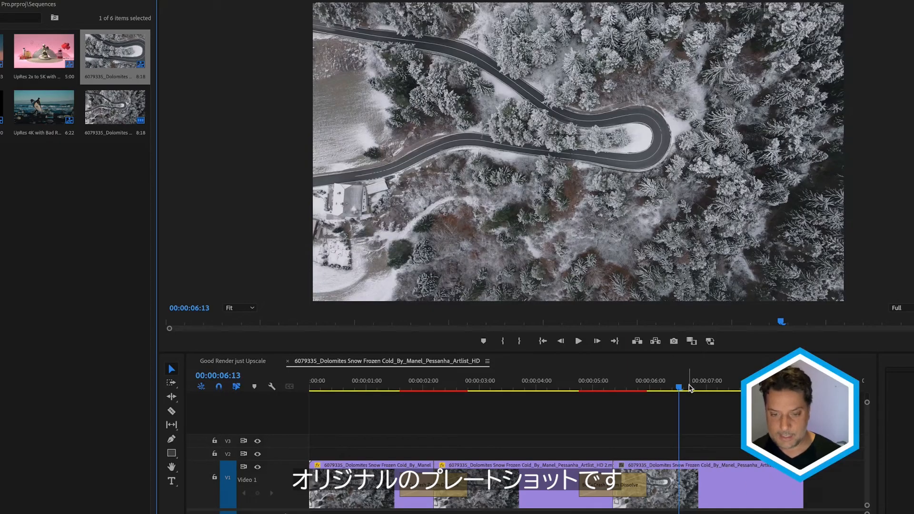
- Scrub through the Dolomites sequence timeline to compare the original and upscaled shots
{"action": "left_click_drag", "start_coordinate": [678, 387], "coordinate": [720, 381]}
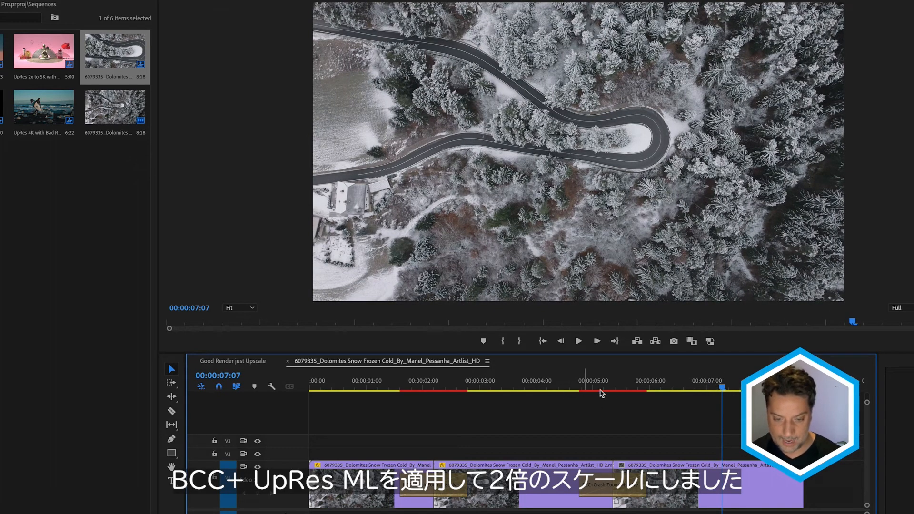
{"action": "left_click", "coordinate": [522, 390]}
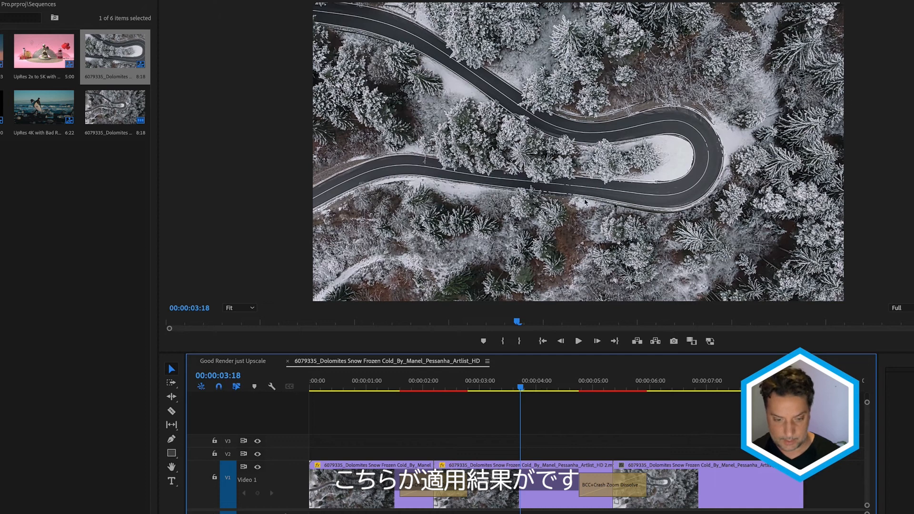
{"action": "left_click", "coordinate": [342, 388]}
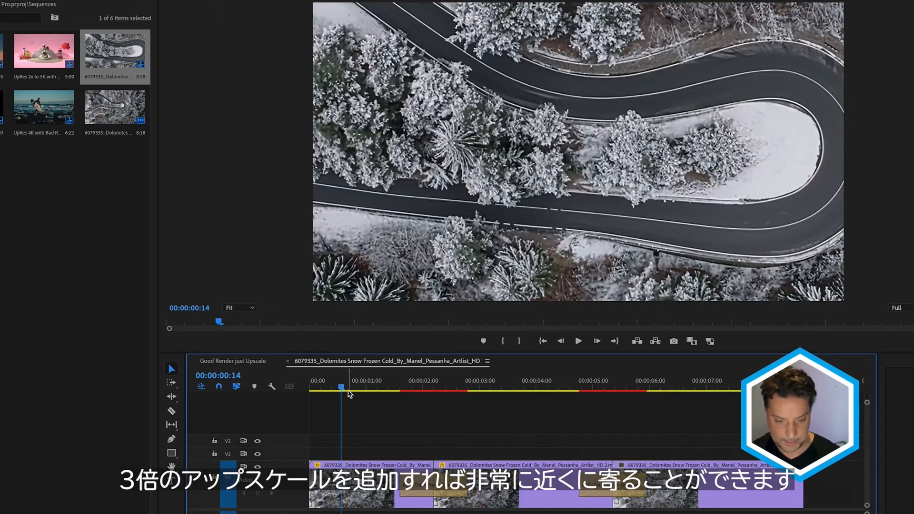
{"action": "mouse_move", "coordinate": [348, 388]}
{"action": "left_mouse_down"}
{"action": "mouse_move", "coordinate": [376, 390]}
{"action": "mouse_move", "coordinate": [352, 389]}
{"action": "mouse_move", "coordinate": [361, 390]}
{"action": "left_mouse_up"}
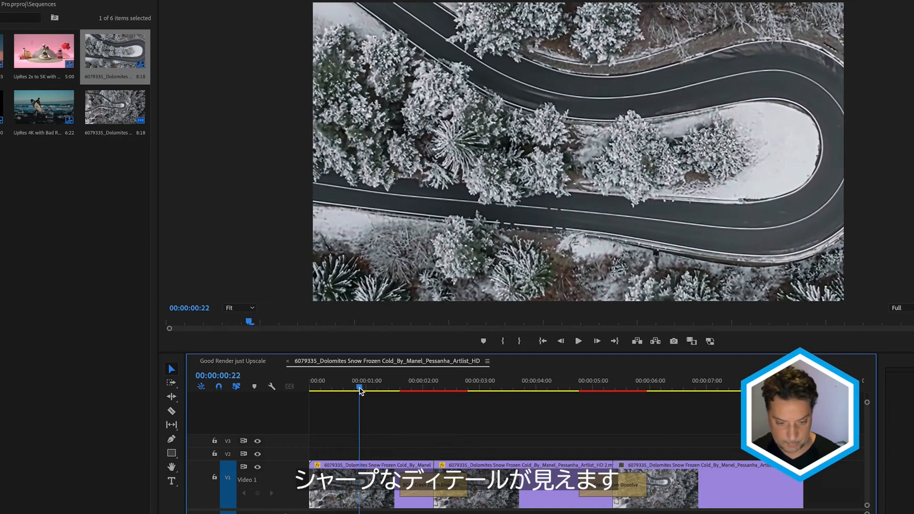
{"action": "key", "text": "Home"}
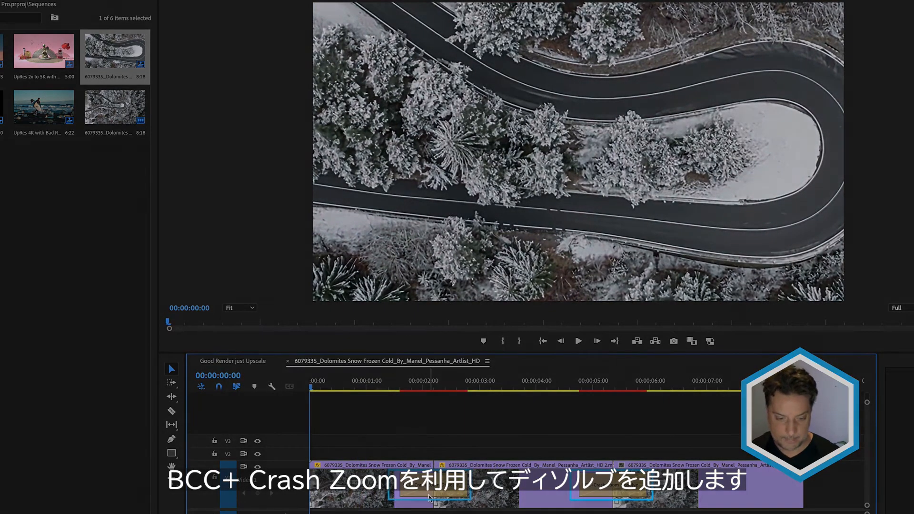